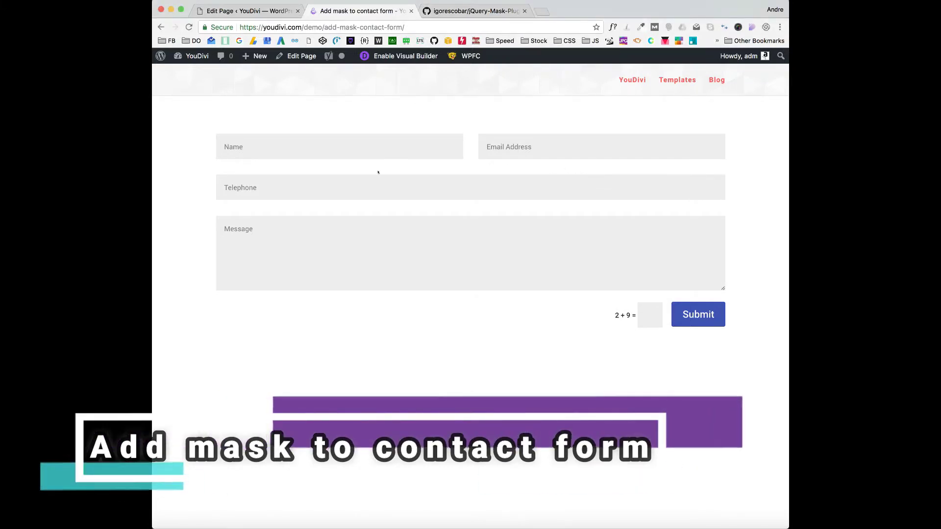
- Enter digits in the live Telephone field to show the phone mask formatting
click(221, 187)
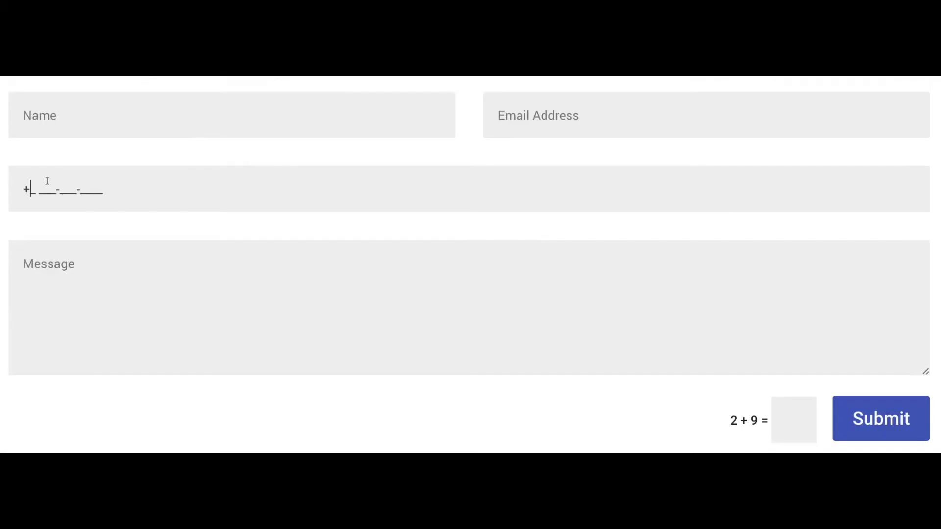
text(9 999-9)
text(99-9999)
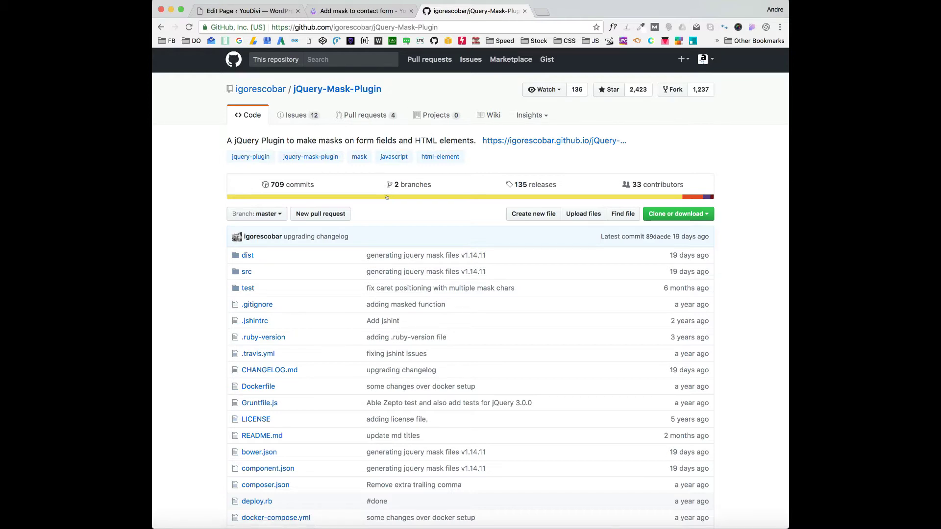
click(342, 11)
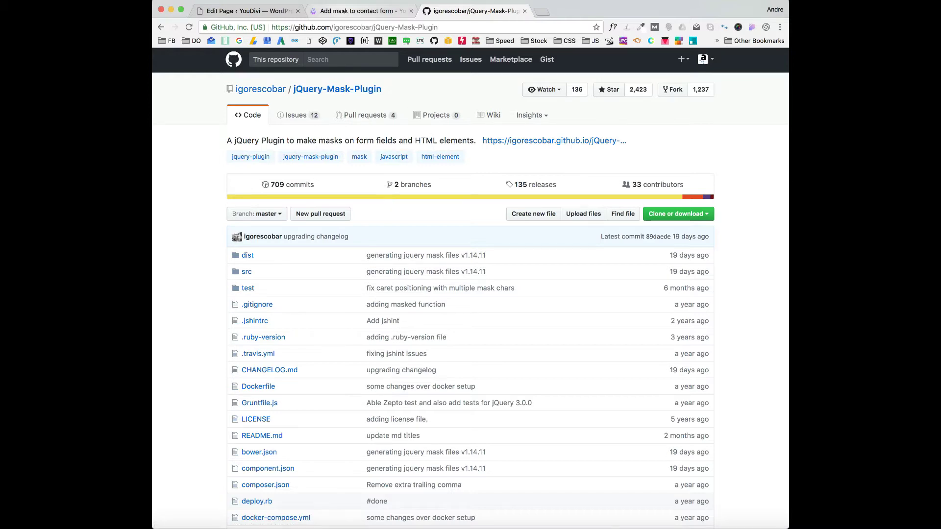
click(307, 189)
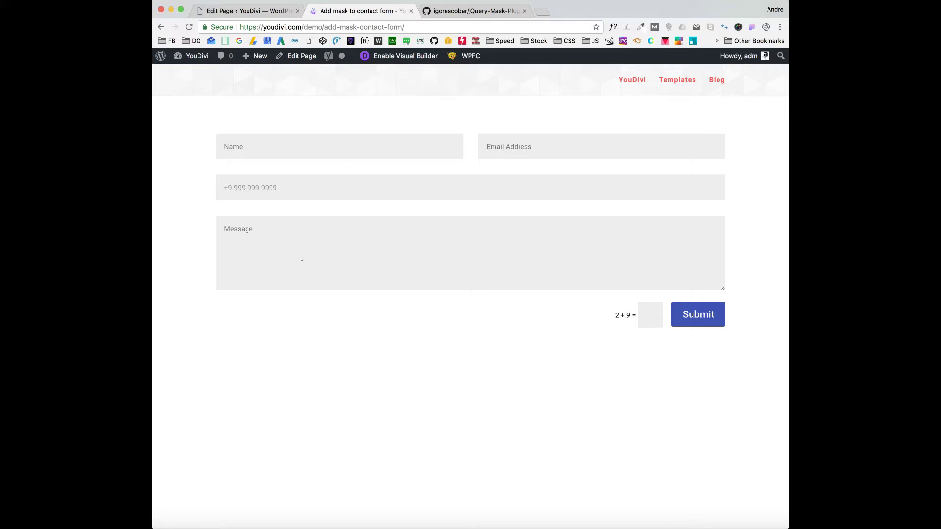
- Clear the phone number, then edit the 'Add mask to contact form' page from Pages
triple_click(306, 186)
key(BackSpace)
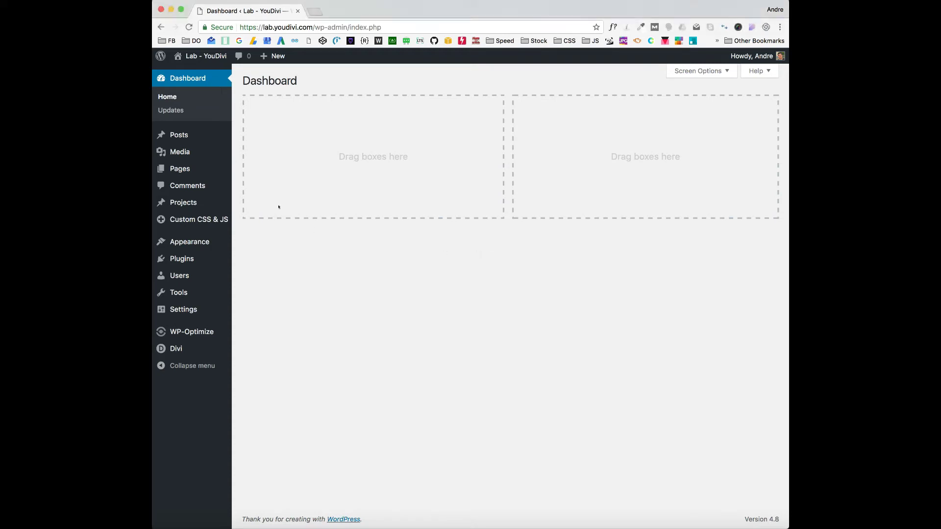
click(183, 169)
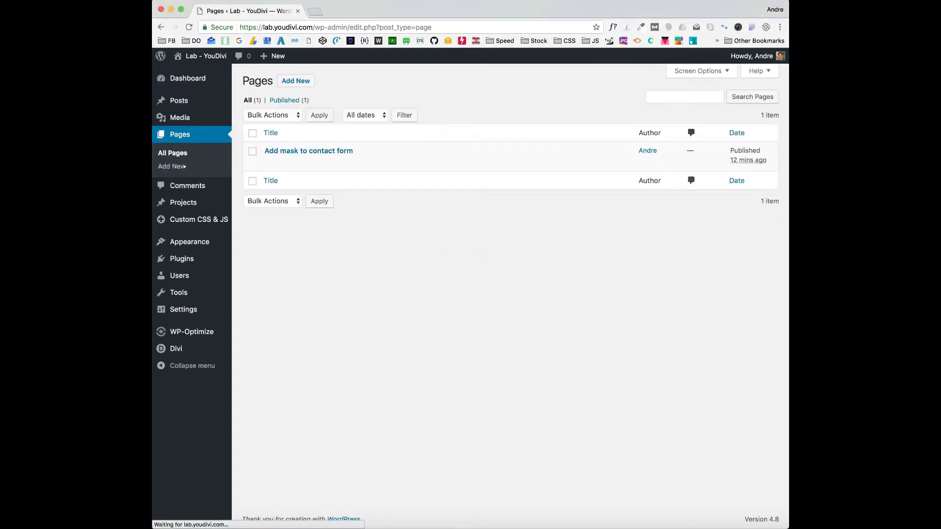
click(272, 151)
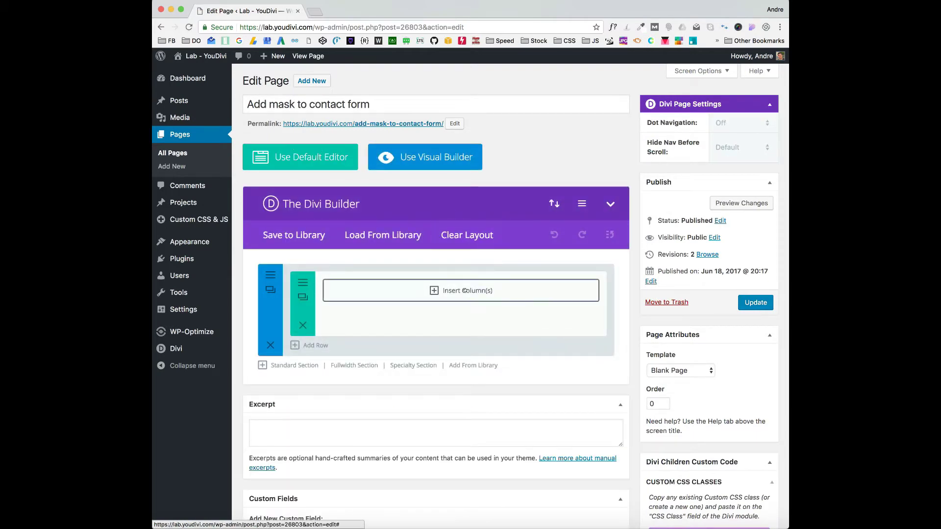
- Add a full-width one-column row containing a Contact Form module
click(461, 291)
click(339, 207)
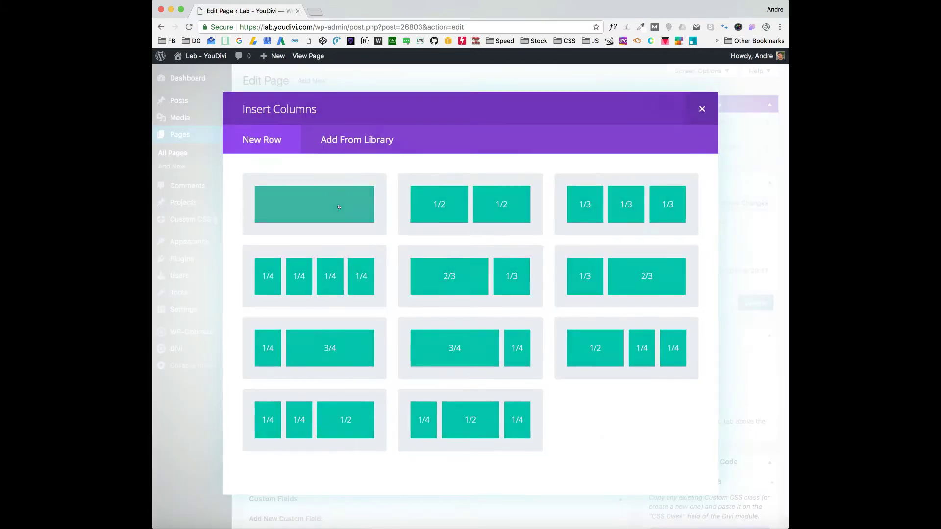
click(425, 291)
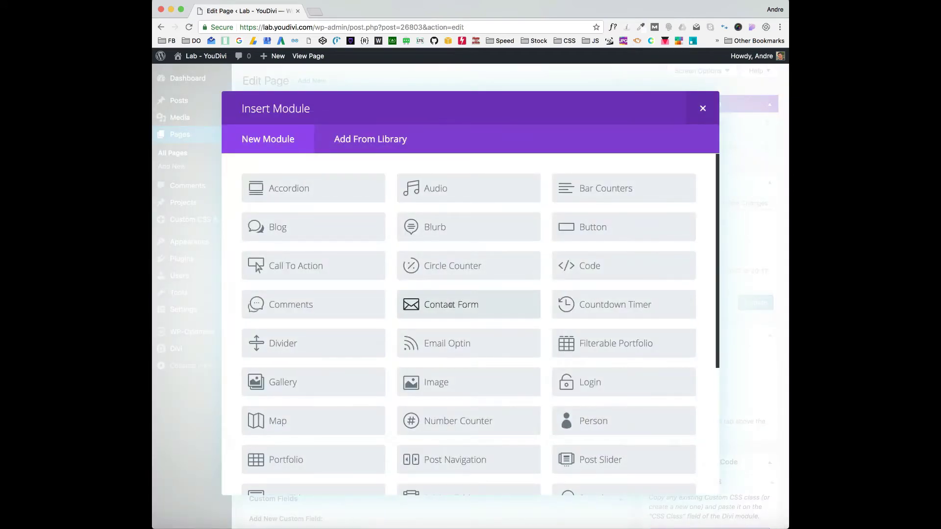
click(452, 304)
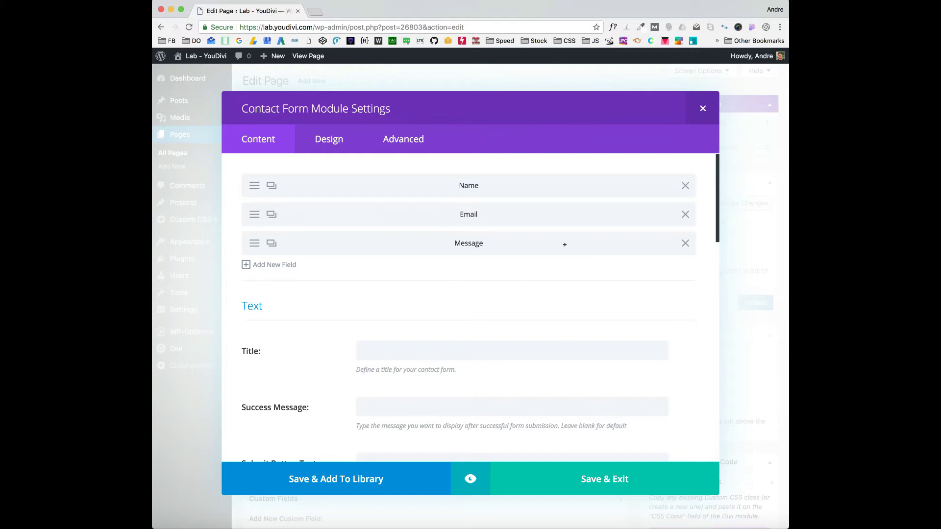
- Add a Telephone field (ID and title 'Telephone') and move it above Message
click(282, 263)
click(406, 224)
text(Tele)
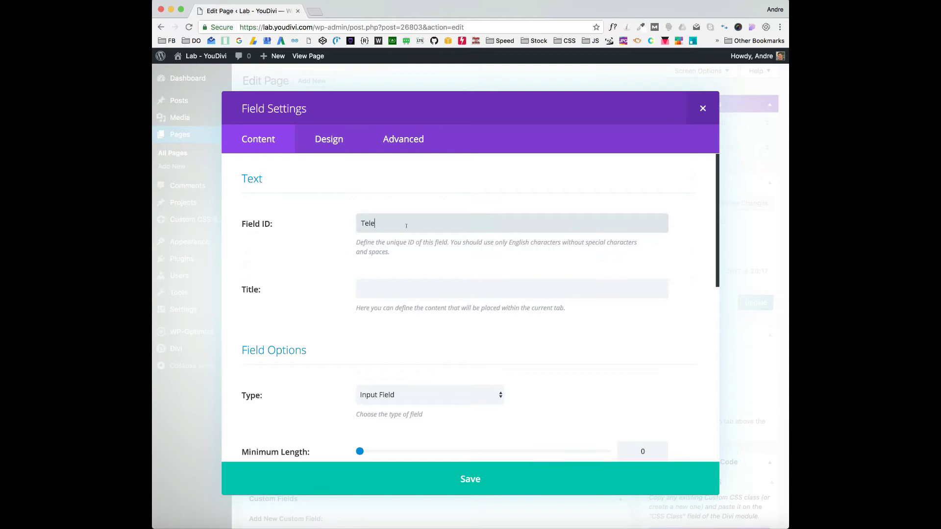
text(phone)
double_click(409, 225)
key(ctrl+c)
click(405, 288)
key(ctrl+v)
click(466, 475)
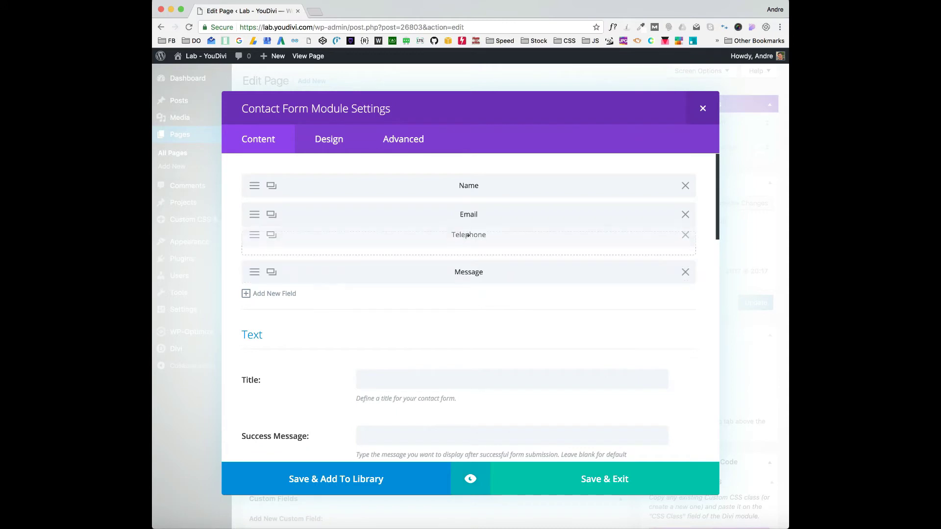
drag(468, 253, 469, 236)
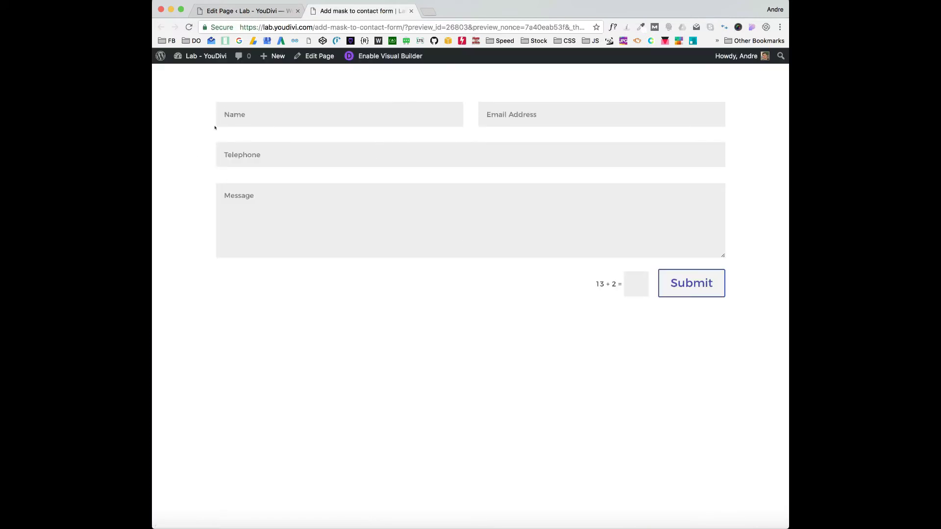
- Inspect the Telephone input and copy its id et_pb_contact_telephone_1
right_click(278, 155)
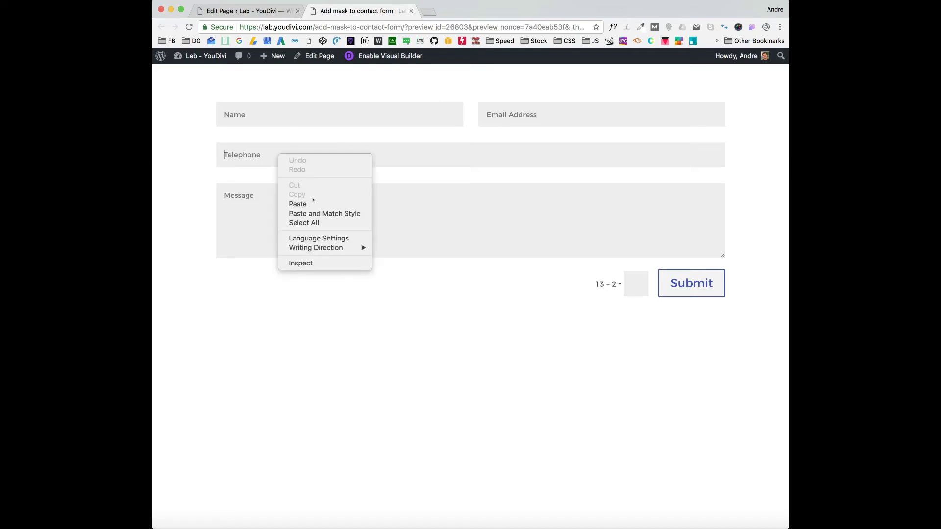
click(305, 263)
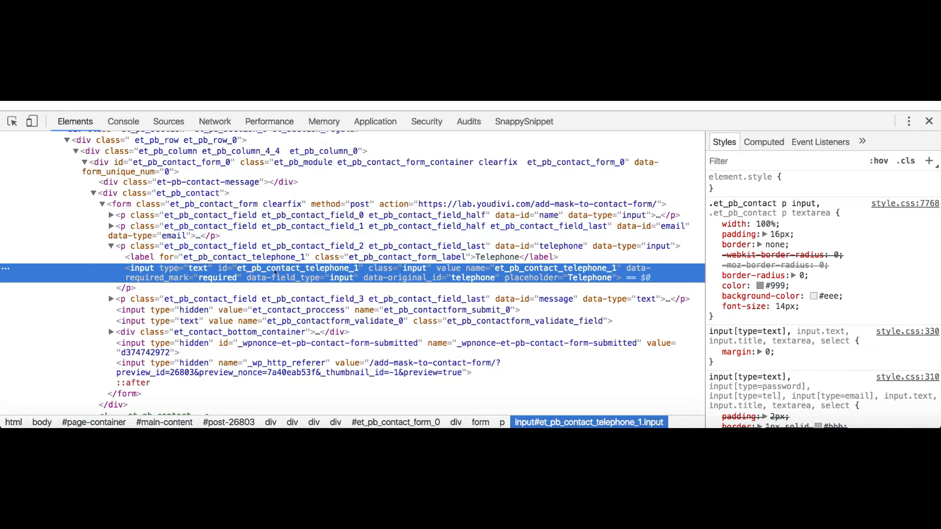
double_click(304, 268)
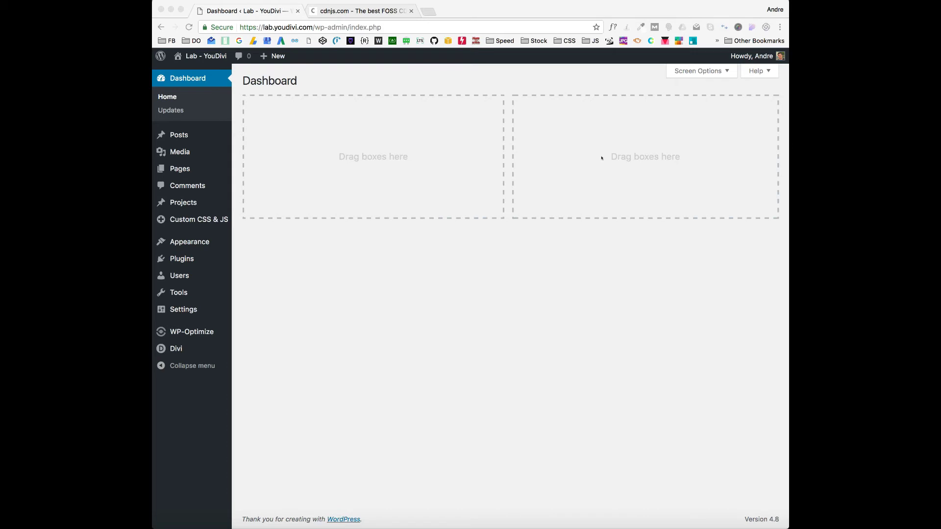
- Copy the jquery.mask.min.js CDN link from cdnjs
click(327, 11)
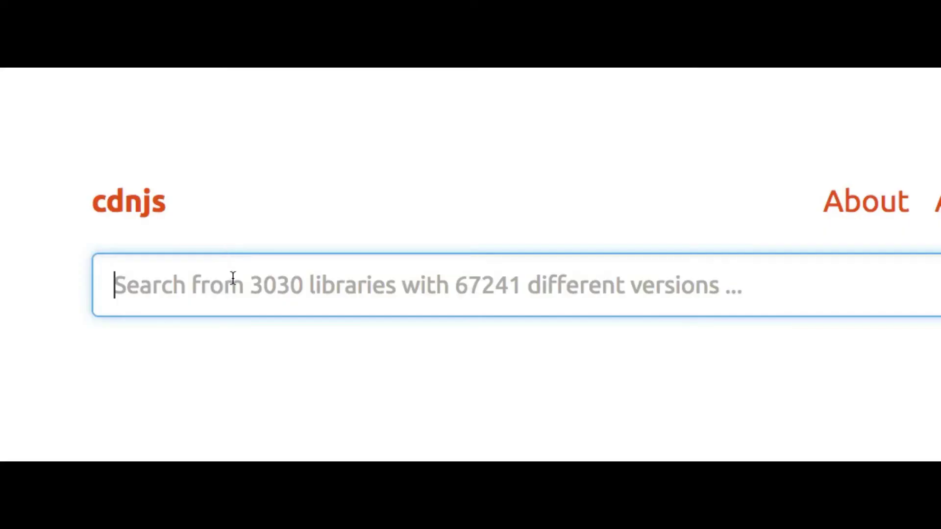
text(j)
text(quer)
text(y)
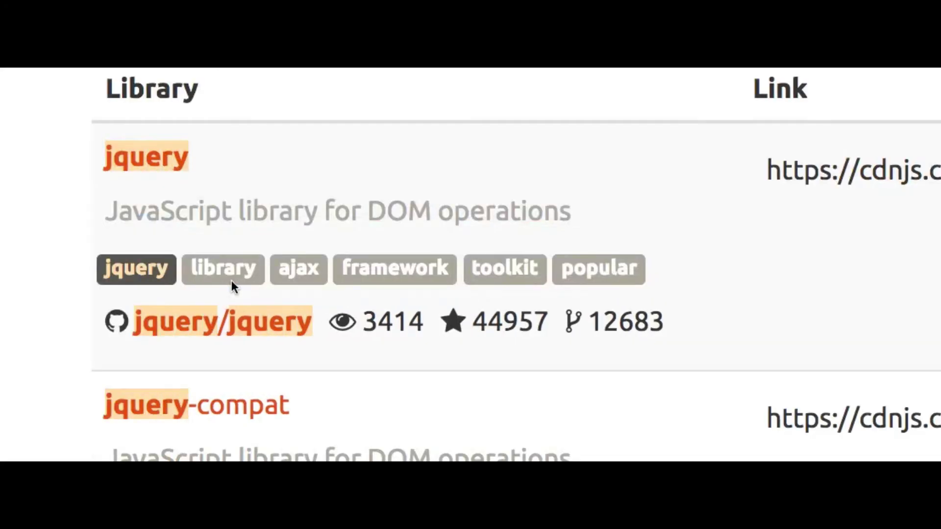
text(.mask)
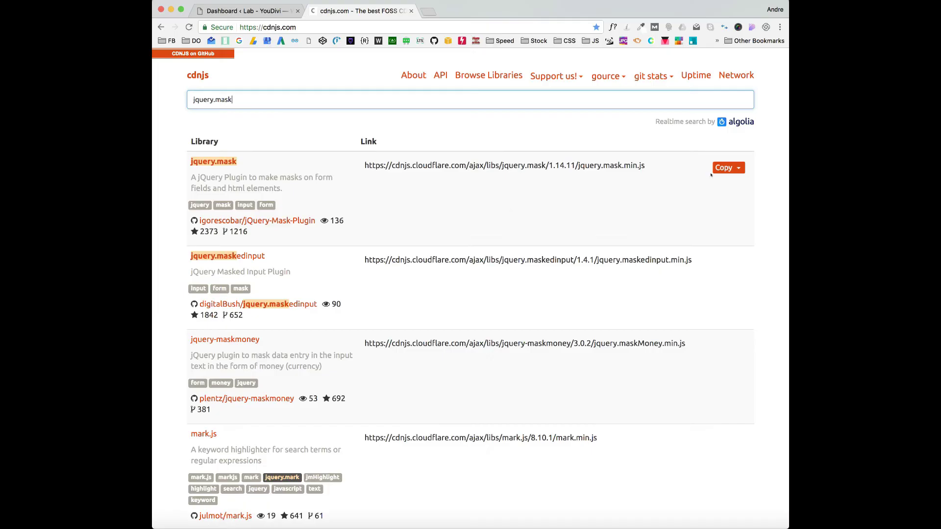
click(719, 168)
click(719, 168)
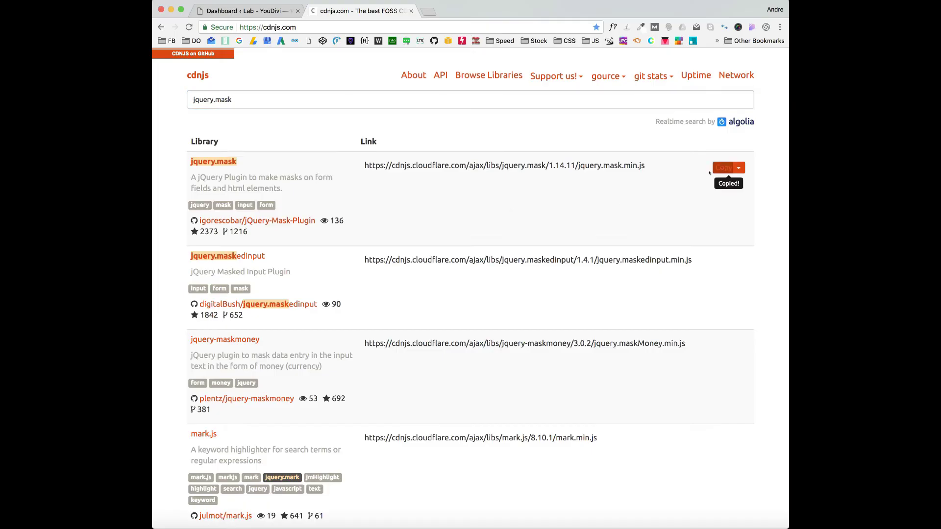
- Paste the jquery.mask link into the head-code box under Divi Theme Options > Integration
key(ctrl+shift+Tab)
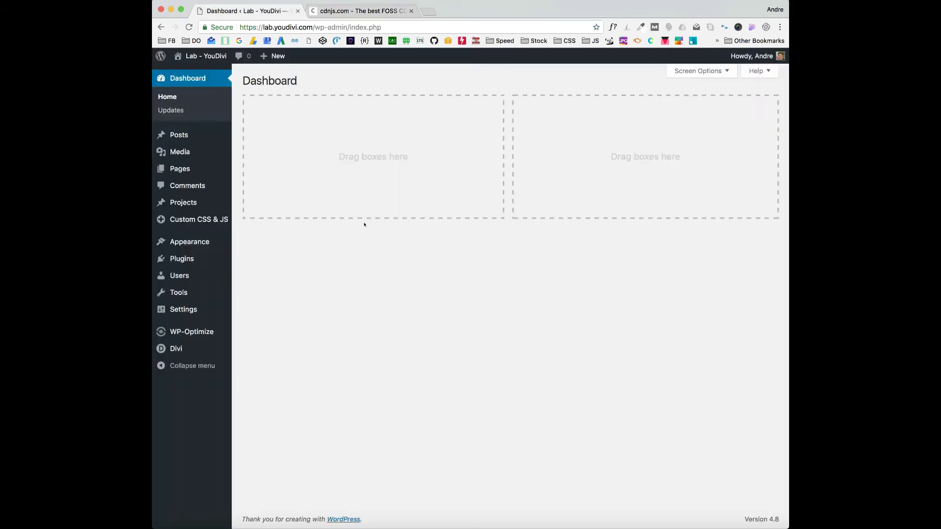
mouse_move(176, 348)
click(249, 351)
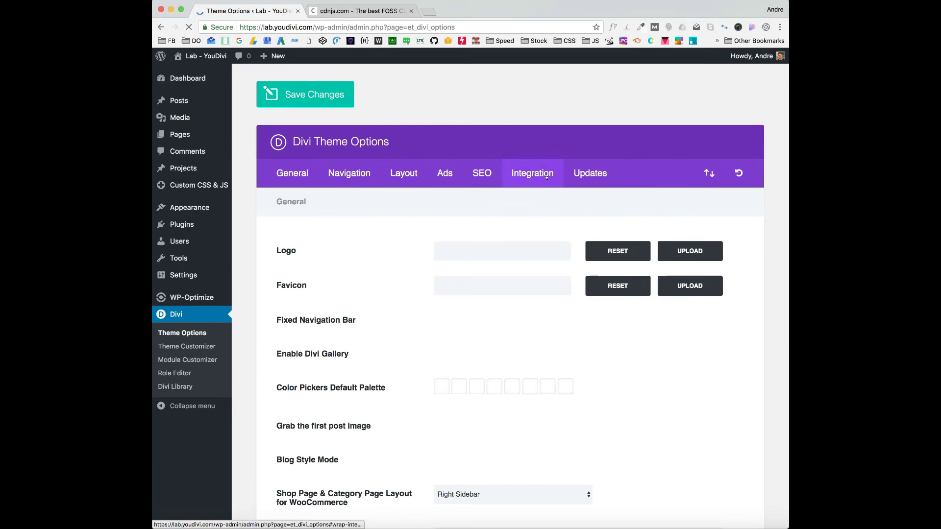
click(541, 173)
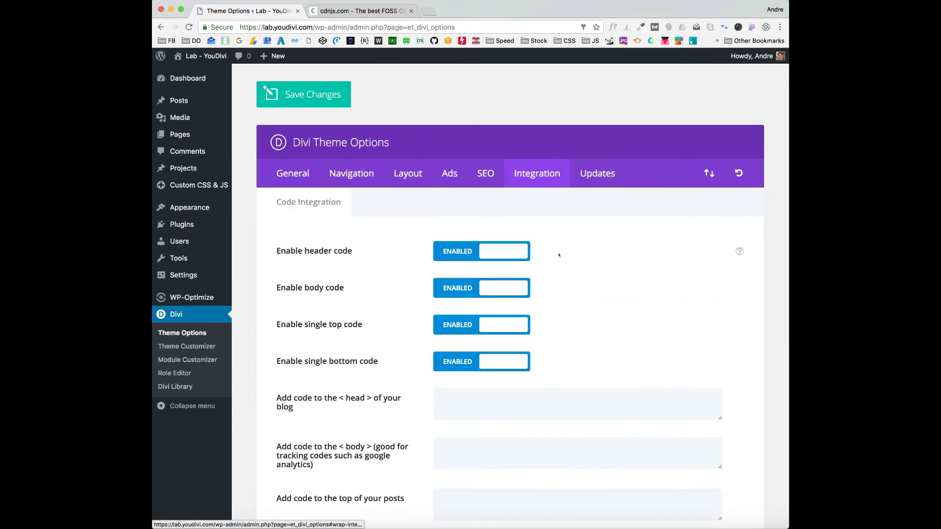
scroll(482, 227, down, 5)
click(483, 228)
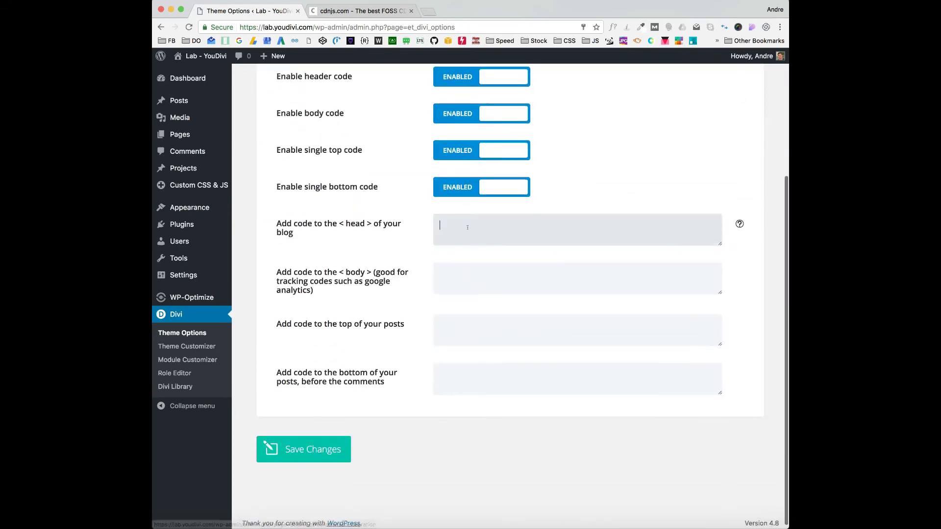
key(ctrl+v)
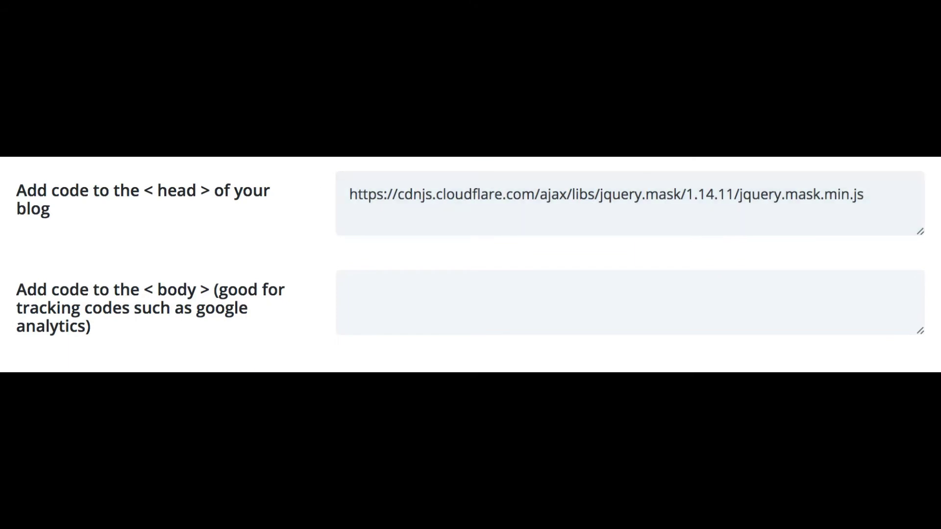
- Replace the head code with the maskedinput script tag
click(439, 208)
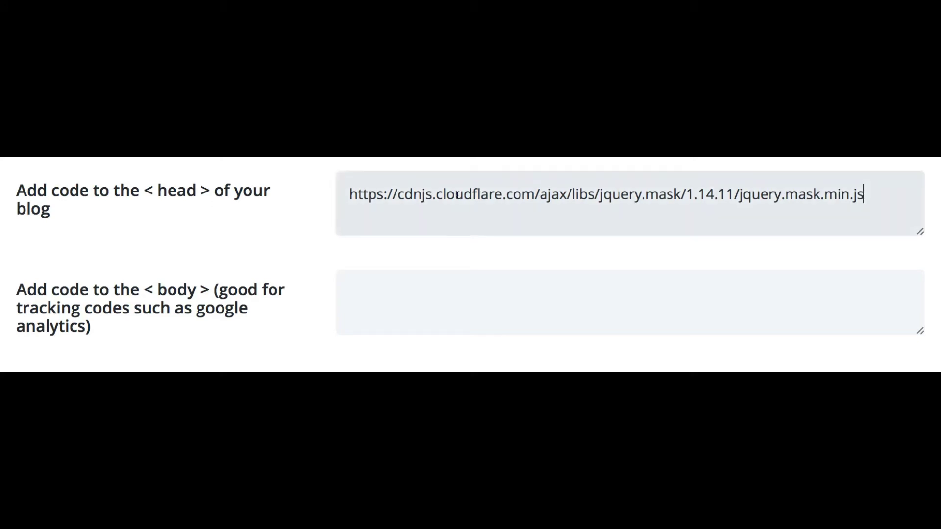
key(ctrl+a)
key(BackSpace)
key(ctrl+v)
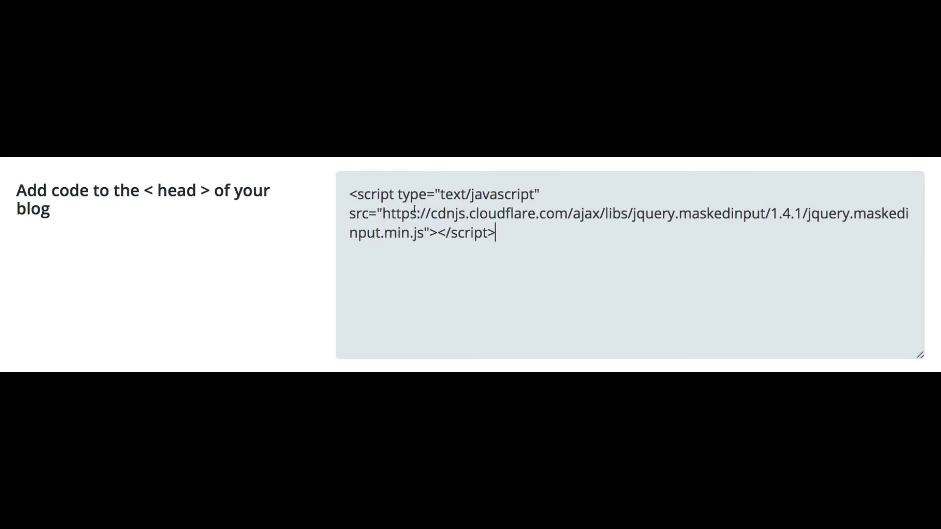
mouse_move(346, 193)
mouse_down()
mouse_move(534, 192)
mouse_move(602, 203)
mouse_up()
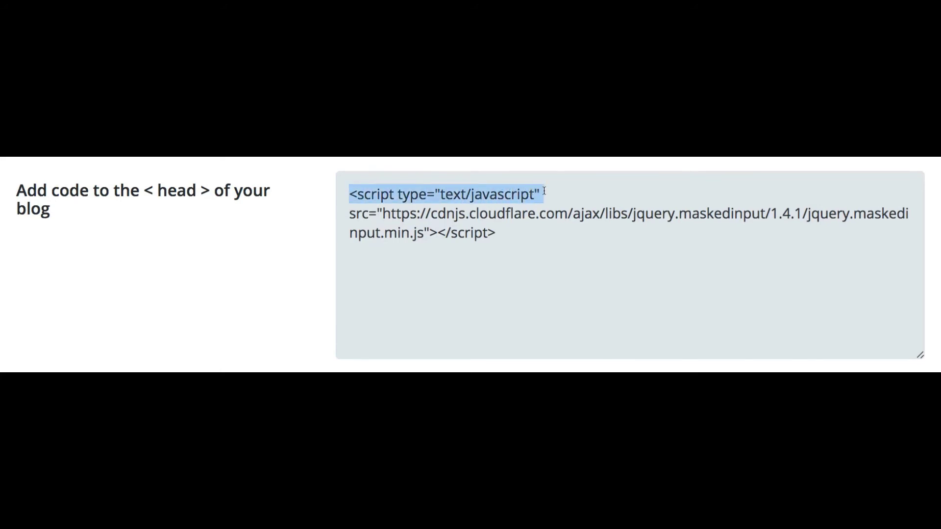
click(634, 191)
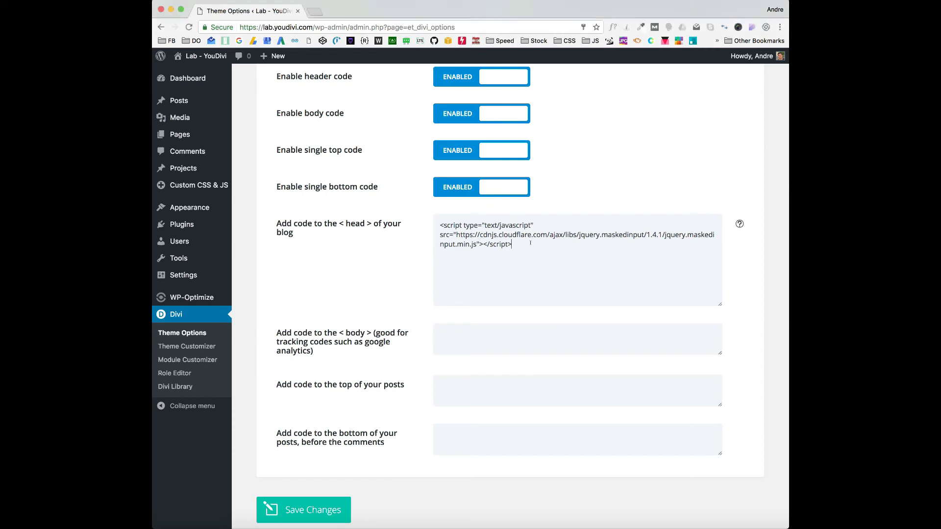
click(533, 244)
key(Return)
key(ctrl+v)
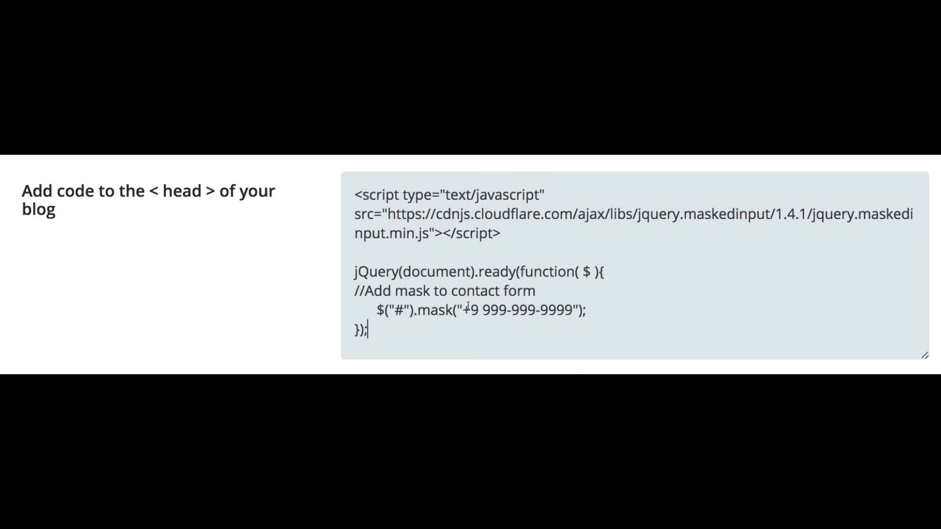
- Set the mask selector to et_pb_contact_telephone_1 and save the theme options
drag(471, 310, 568, 304)
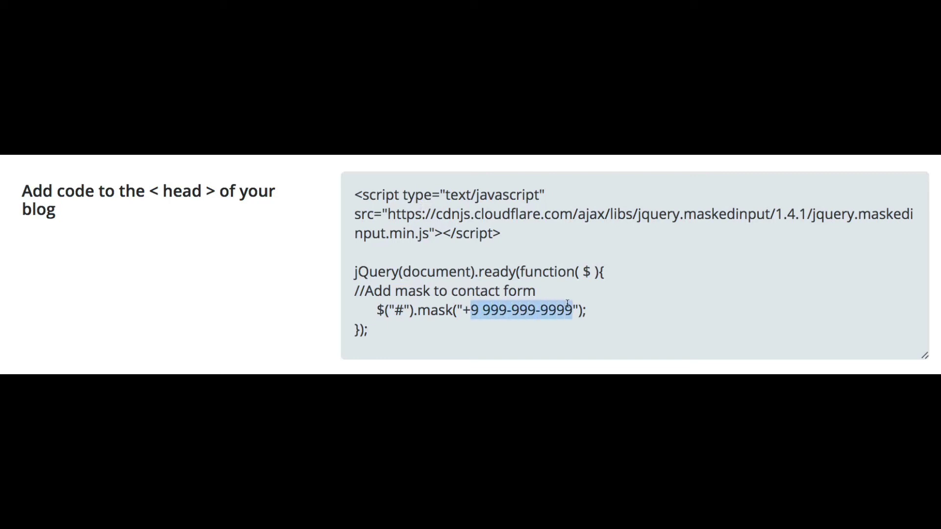
double_click(399, 308)
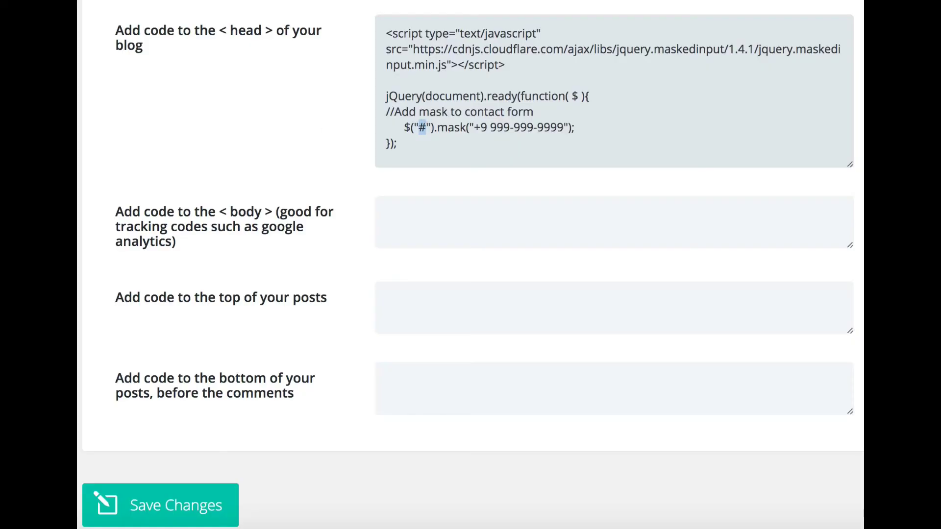
click(421, 126)
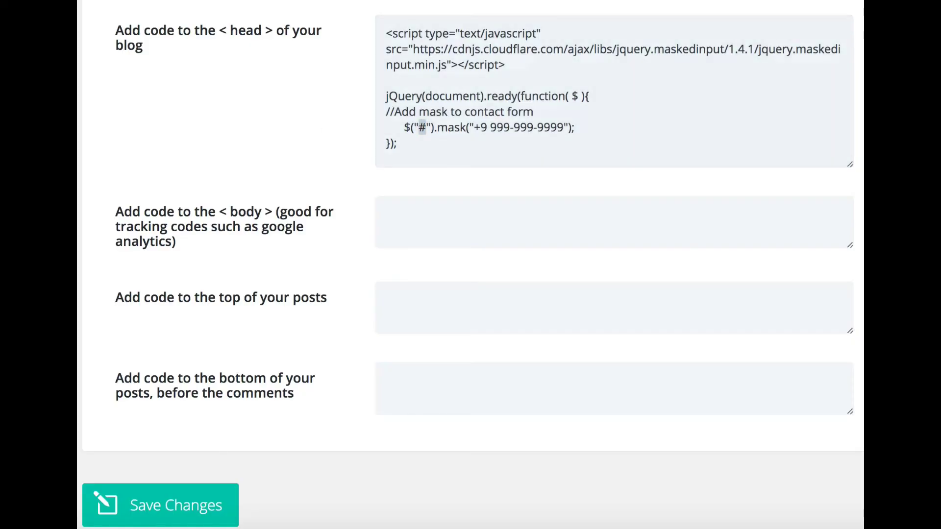
click(424, 127)
key(ctrl+v)
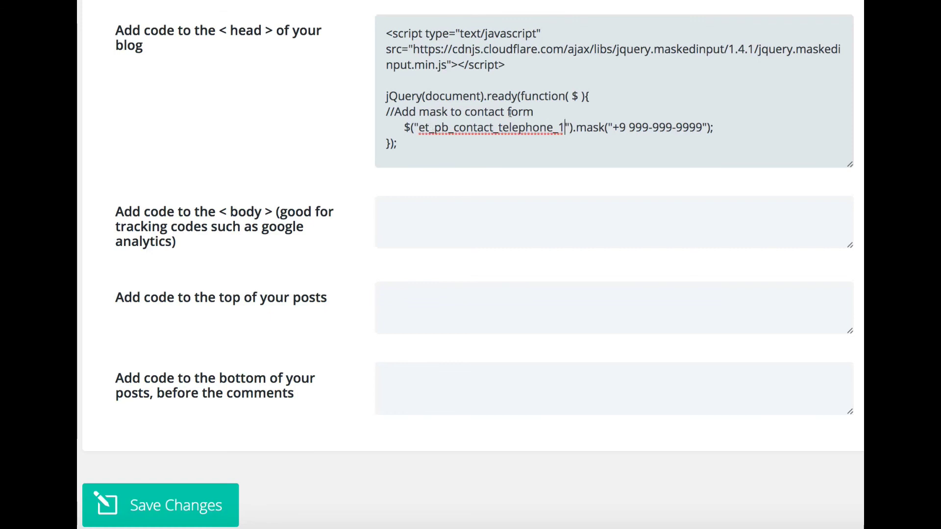
click(217, 490)
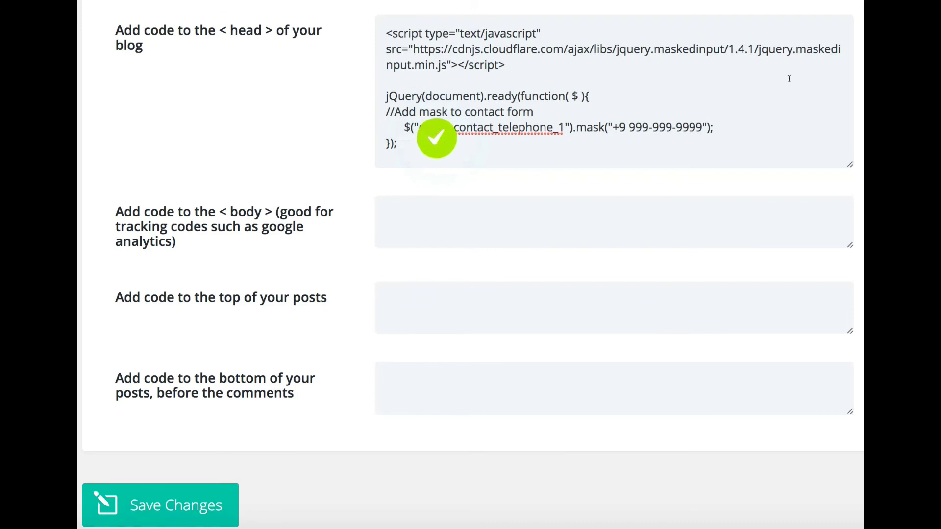